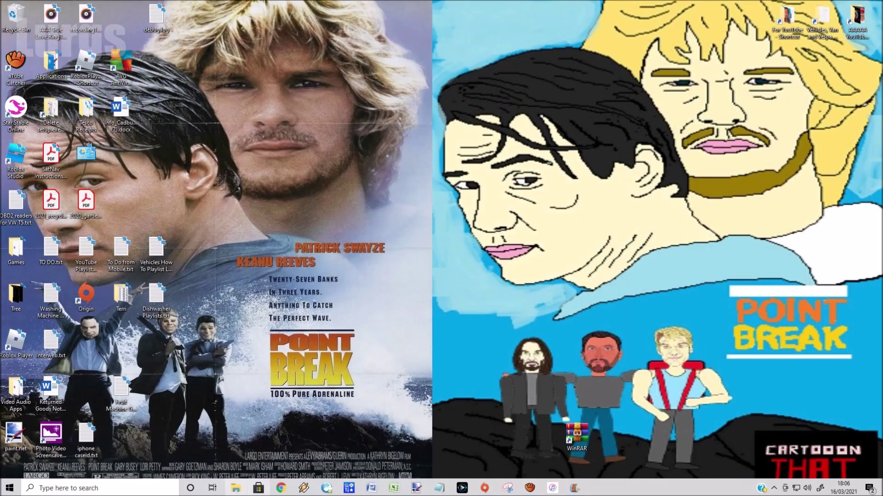
In File Explorer, browse the iPhone's Internal Storage > DCIM to the 125APPLE folder.
left_click(235, 489)
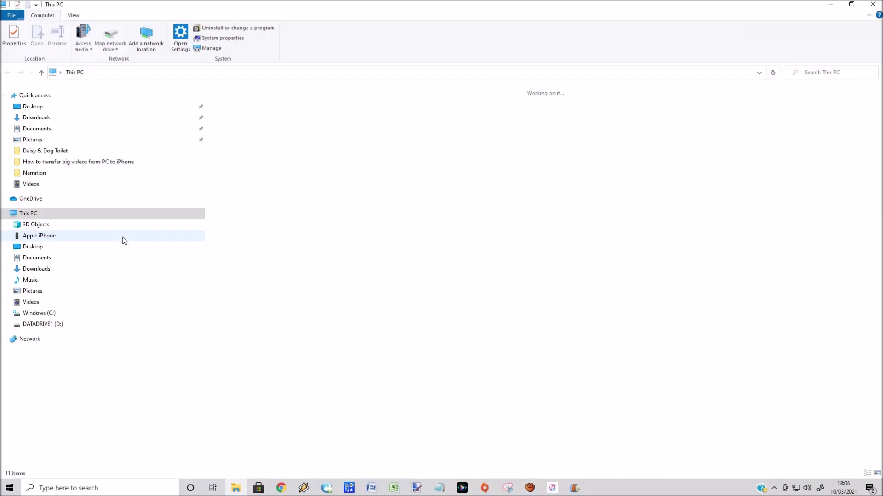
left_click(50, 184)
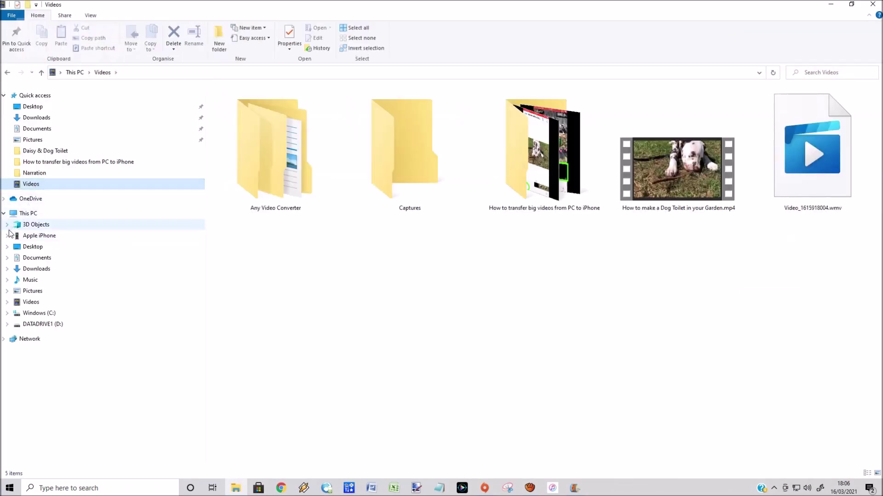
left_click(5, 236)
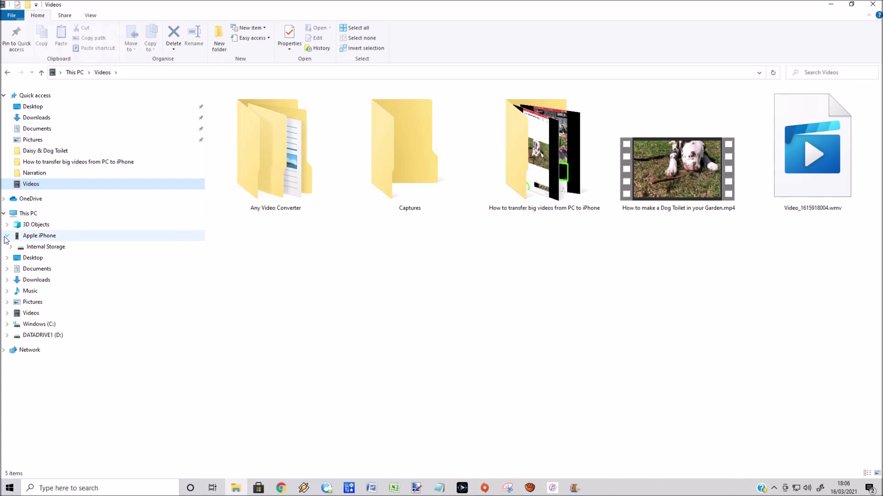
left_click(10, 247)
left_click(14, 258)
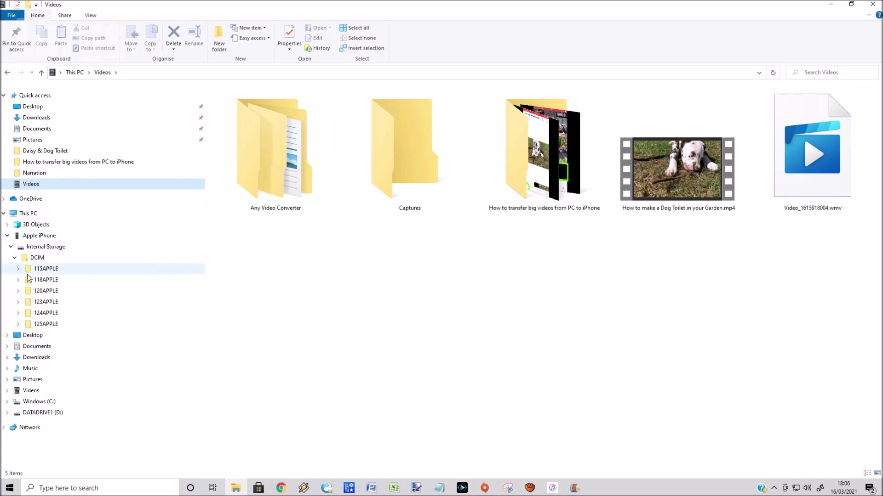
left_click(50, 324)
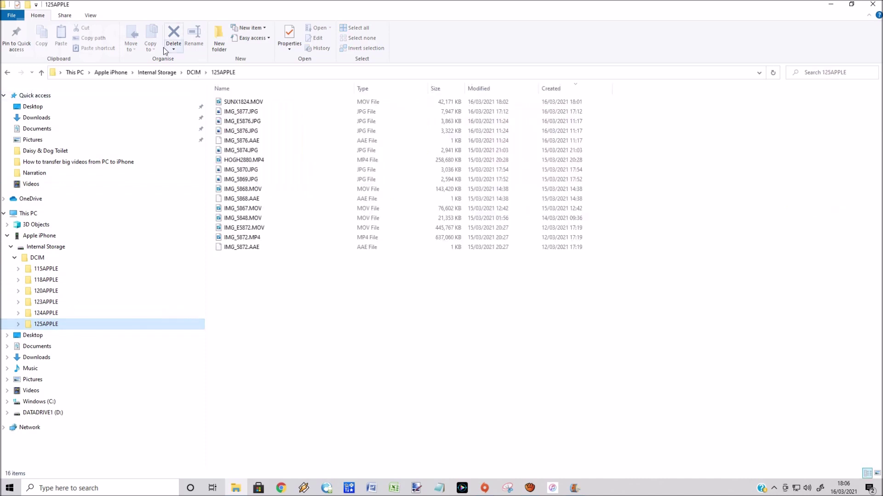
Copy the dog toilet mp4 from Videos and return to the 125APPLE folder.
left_click(48, 187)
left_click(670, 188)
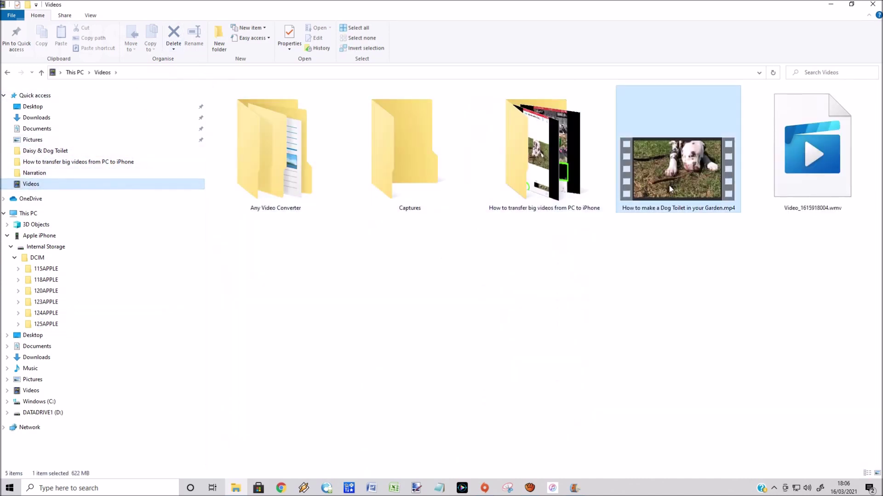
right_click(694, 184)
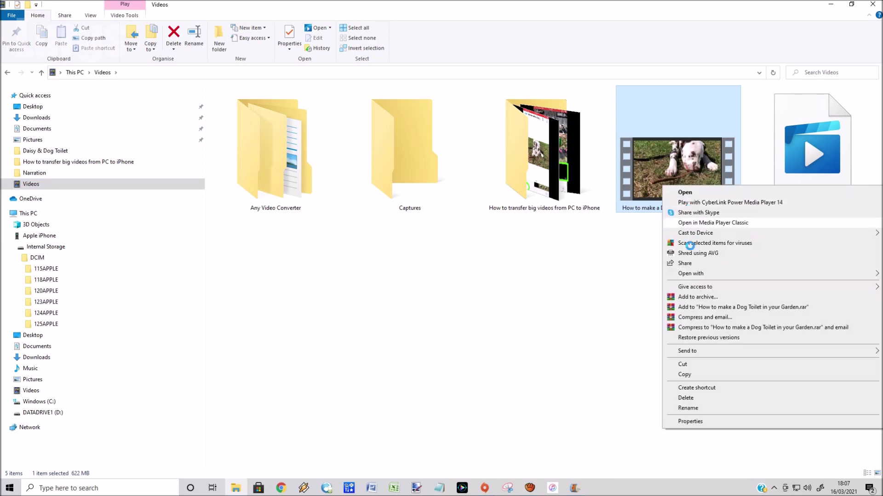
left_click(693, 374)
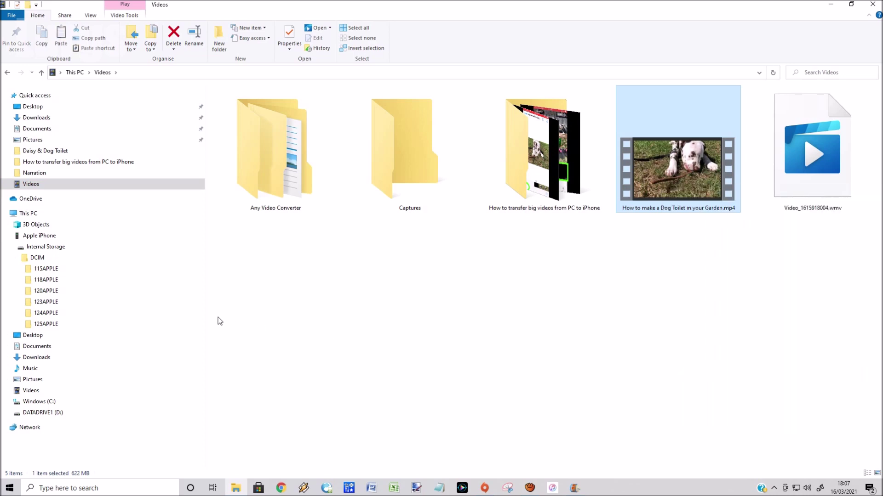
left_click(55, 324)
right_click(60, 326)
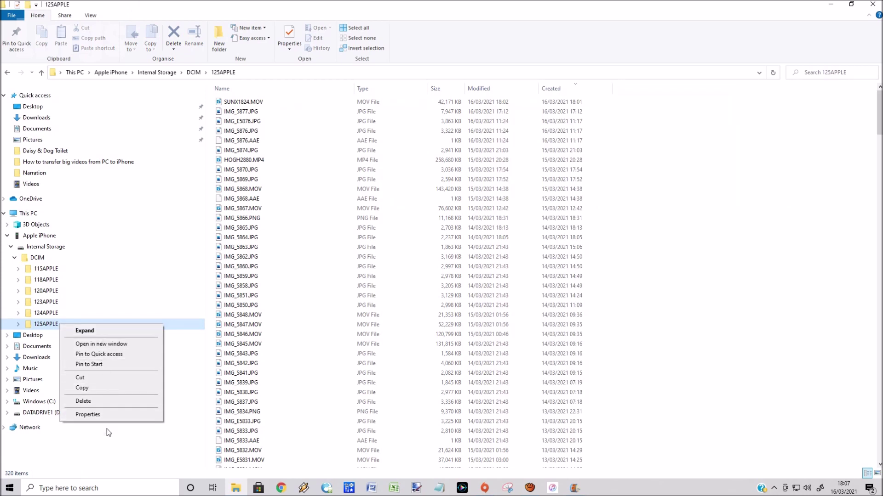
left_click(54, 327)
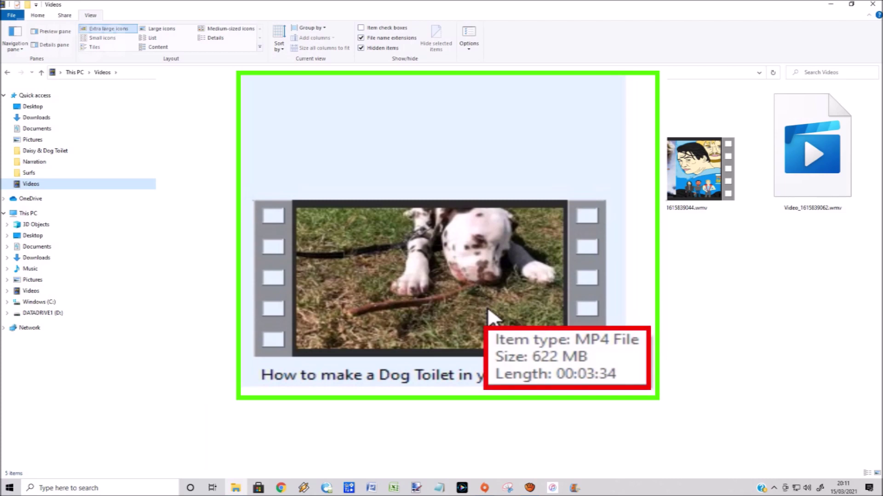
Play How to make a Dog Toilet in your Garden.mp4 from the Videos folder.
double_click(545, 174)
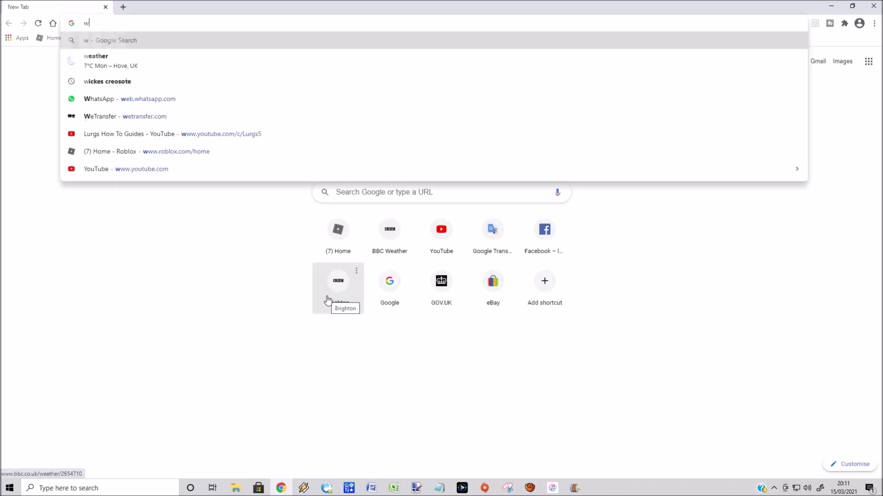
Correct the address entry to 'wetr' so Chrome suggests wetransfer.com.
key("BackSpace")
key("BackSpace")
type("we")
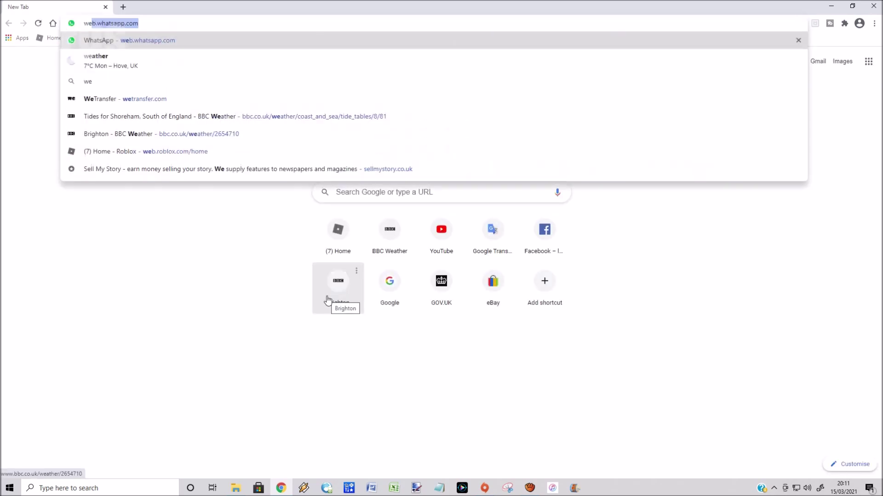
type("transfer.com")
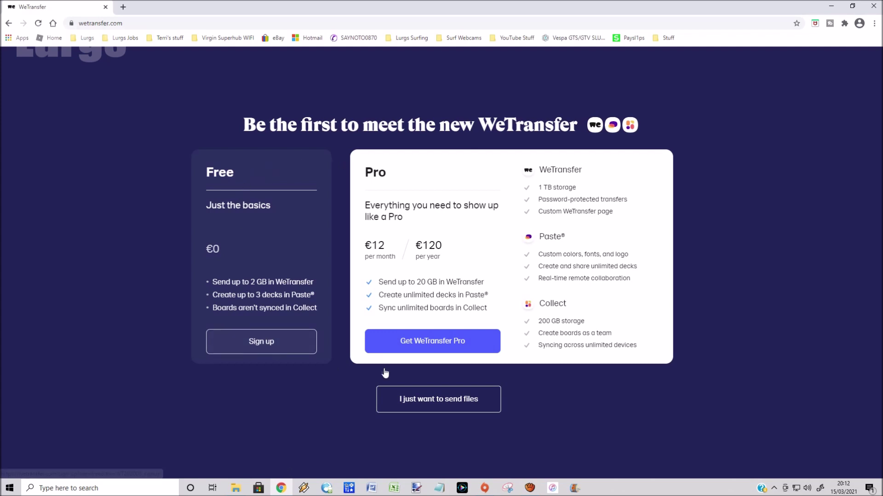
Skip WeTransfer's plans offer and begin choosing files for a free transfer.
left_click(441, 405)
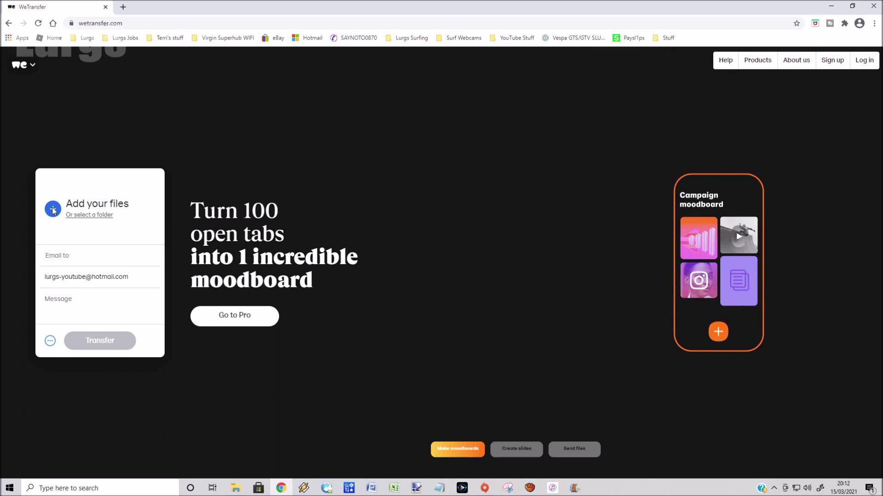
left_click(53, 209)
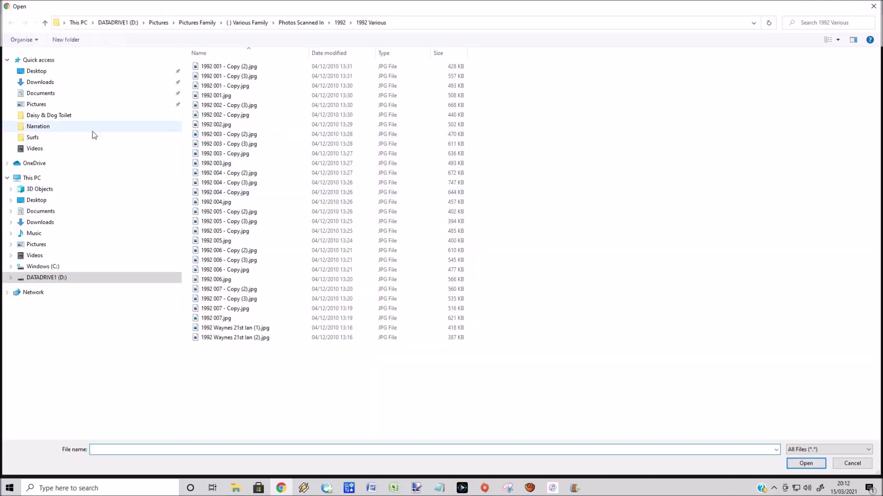
Attach How to make a Dog Toilet in your Garden.mp4 from Videos to the transfer.
left_click(54, 152)
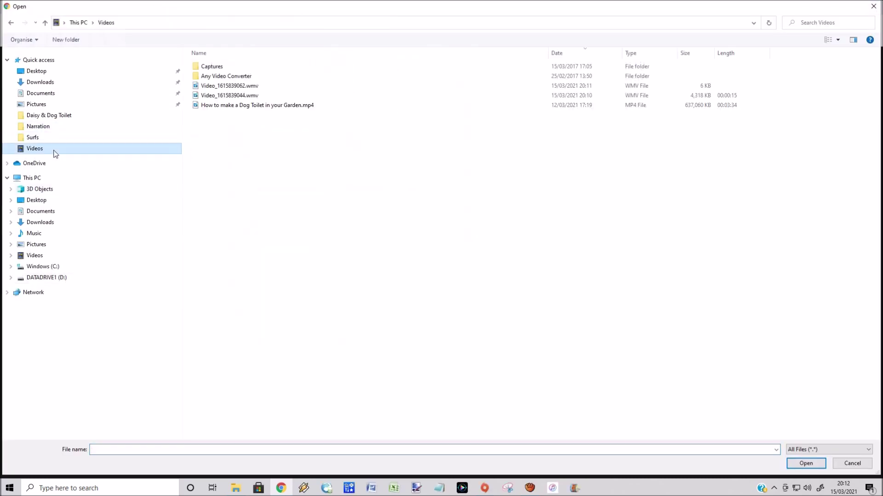
left_click(231, 107)
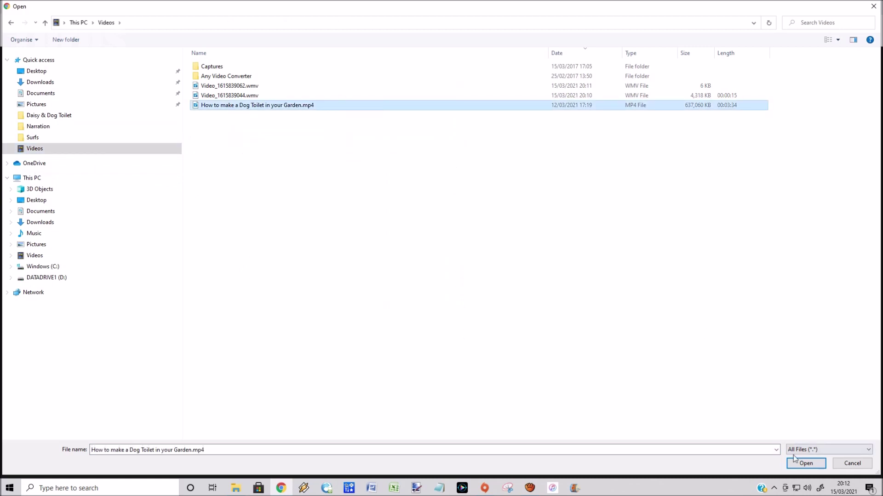
left_click(806, 464)
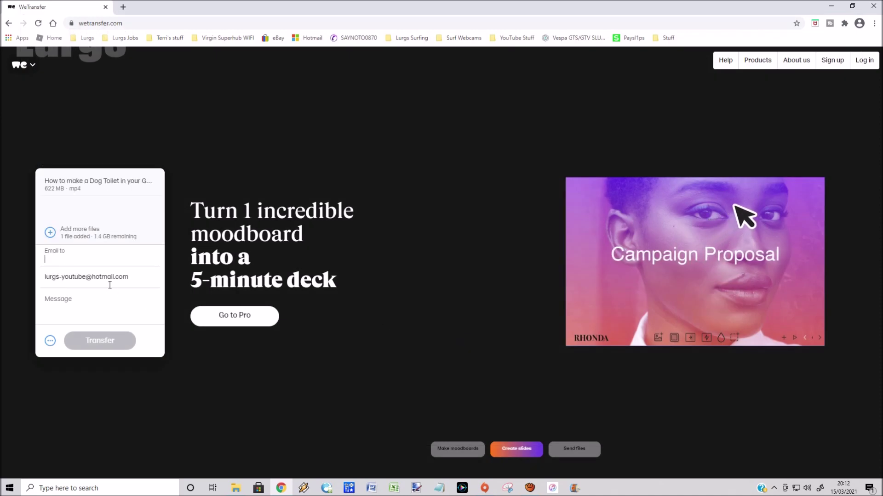
Copy the sender's email address into the Email to field as the recipient.
left_click_drag(128, 280, 45, 280)
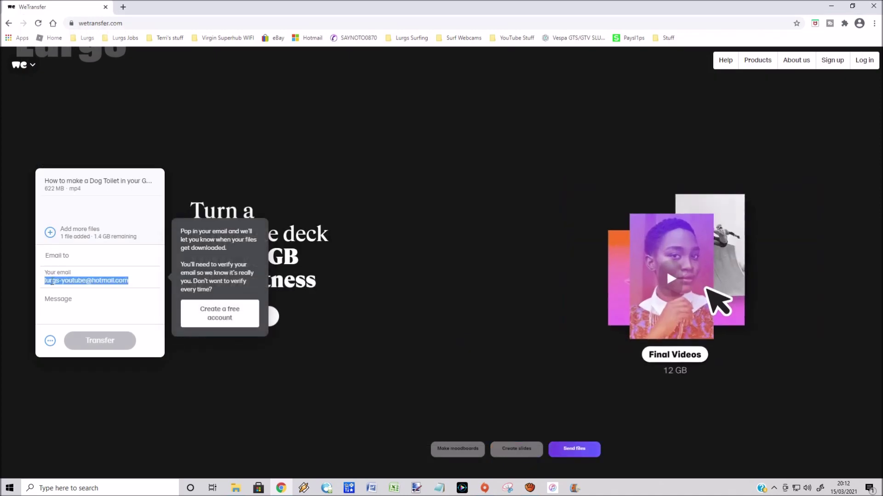
right_click(52, 281)
left_click(74, 317)
left_click(69, 257)
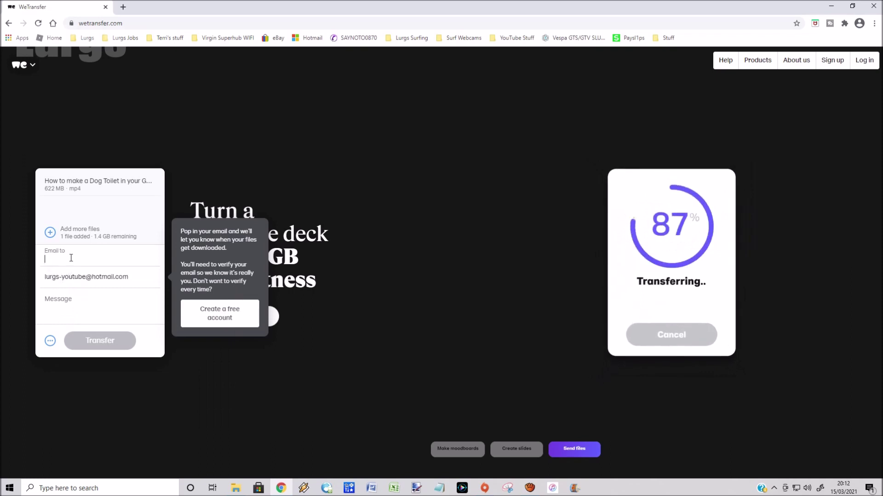
right_click(71, 256)
left_click(101, 325)
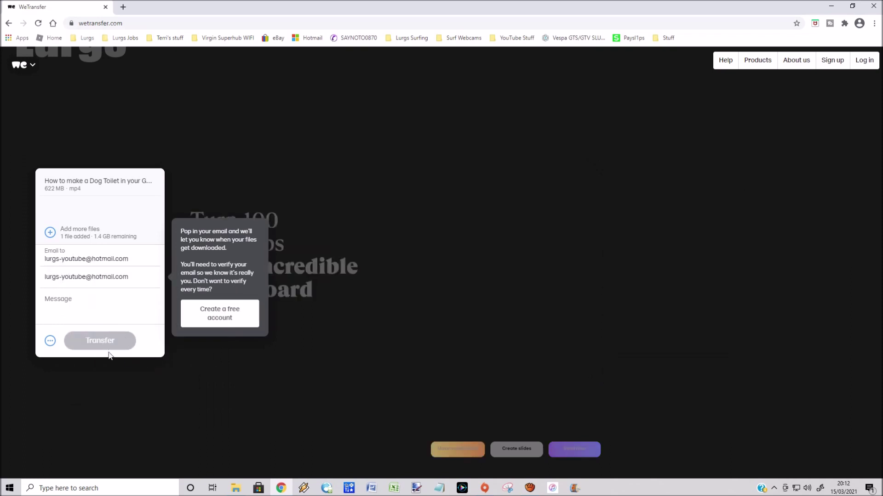
Add the message 'For my iPhone to edit' and submit the transfer.
left_click(60, 304)
type("For my")
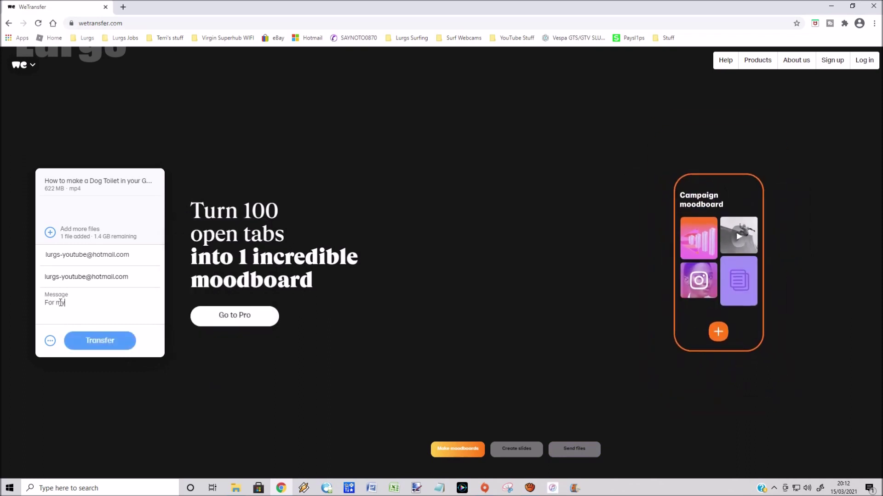
type(" iPhone to edit")
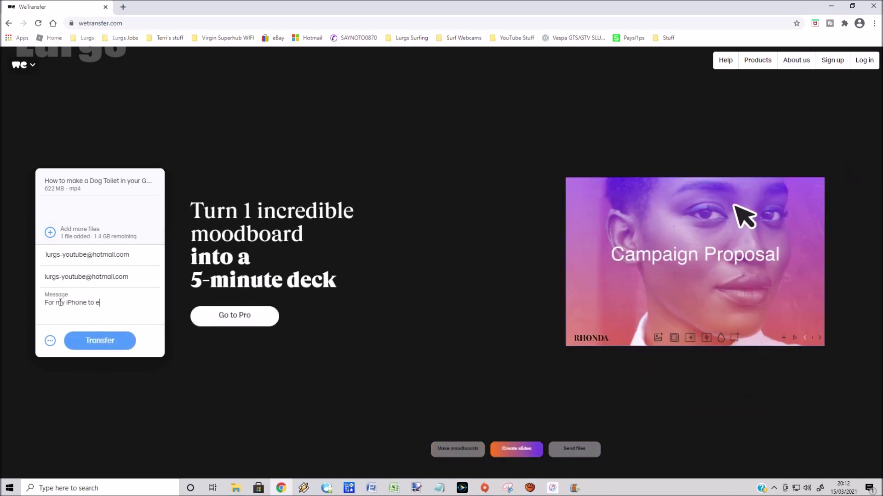
left_click(99, 340)
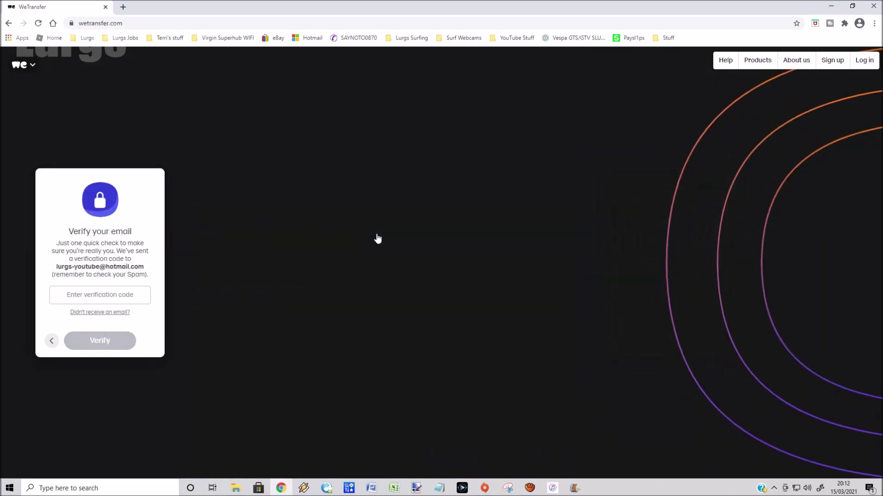
Enter the emailed verification code and verify to send the 622 MB transfer.
left_click(121, 297)
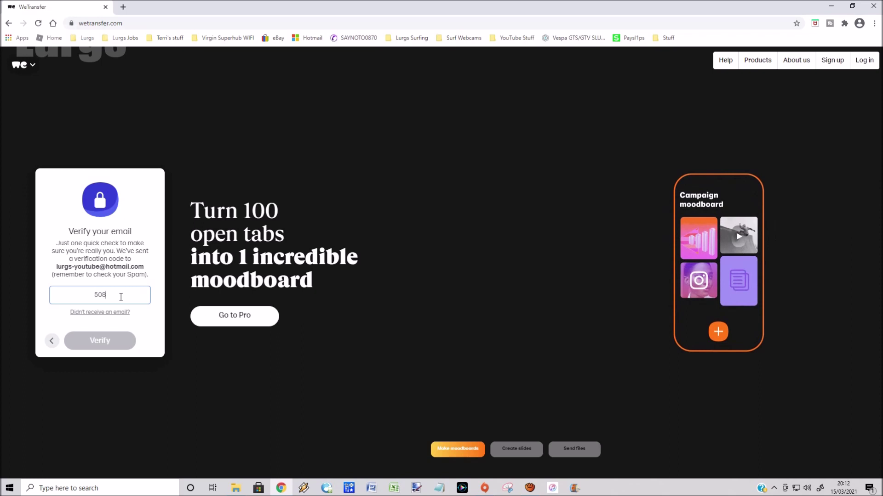
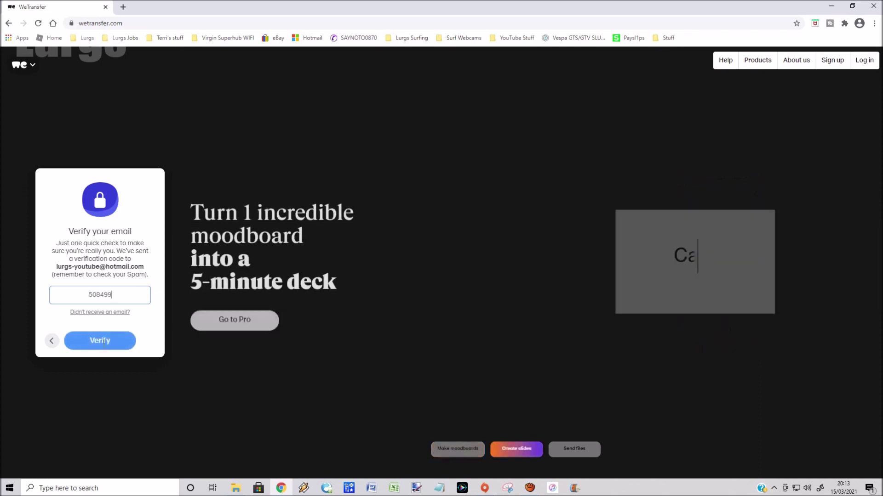
left_click(91, 341)
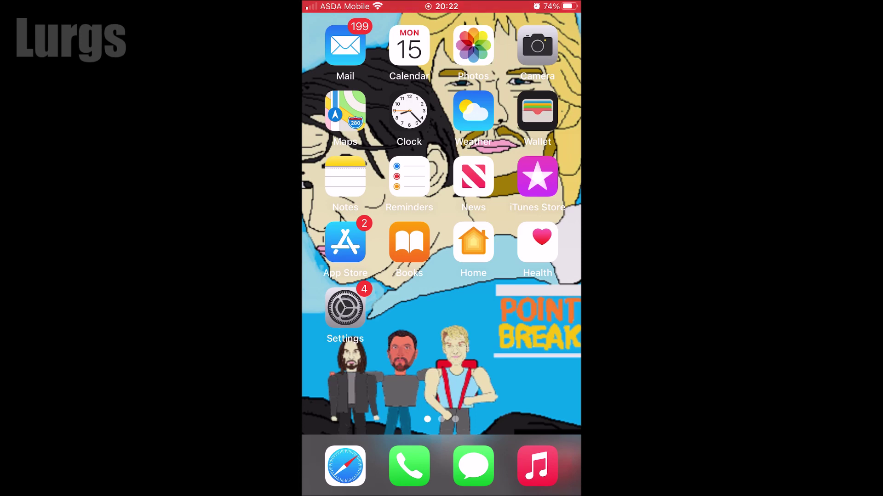
In Mail, open the newest WeTransfer email and follow its link to the download page.
left_click(345, 45)
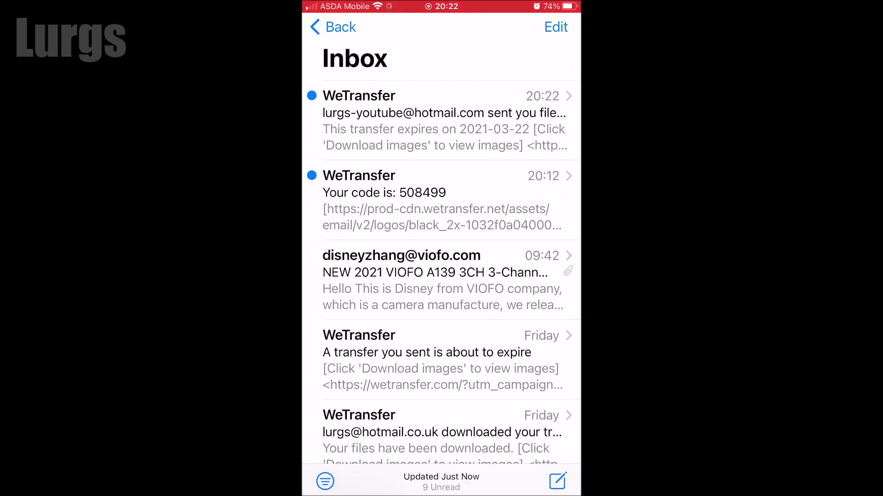
left_click(441, 121)
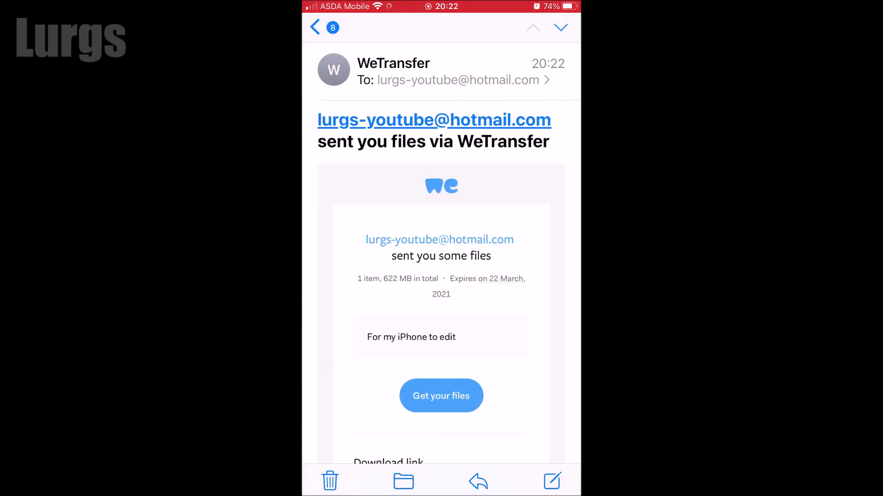
scroll(441, 253, "down", 10)
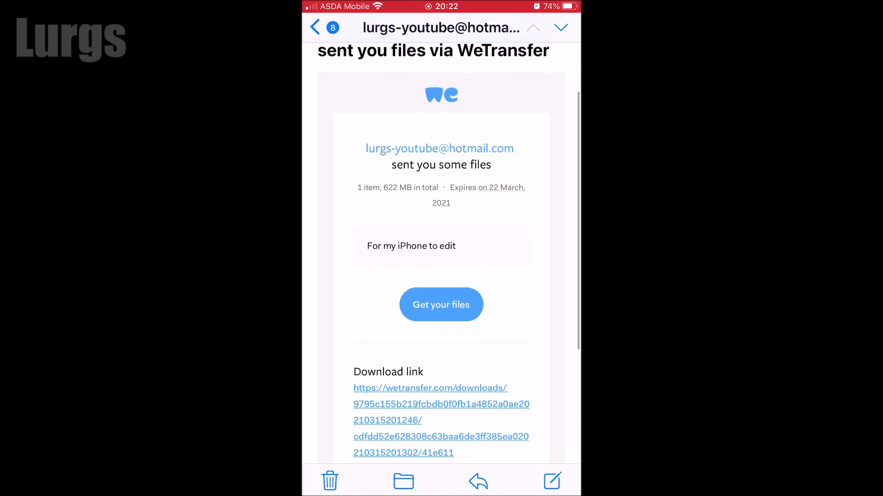
scroll(441, 253, "up", 5)
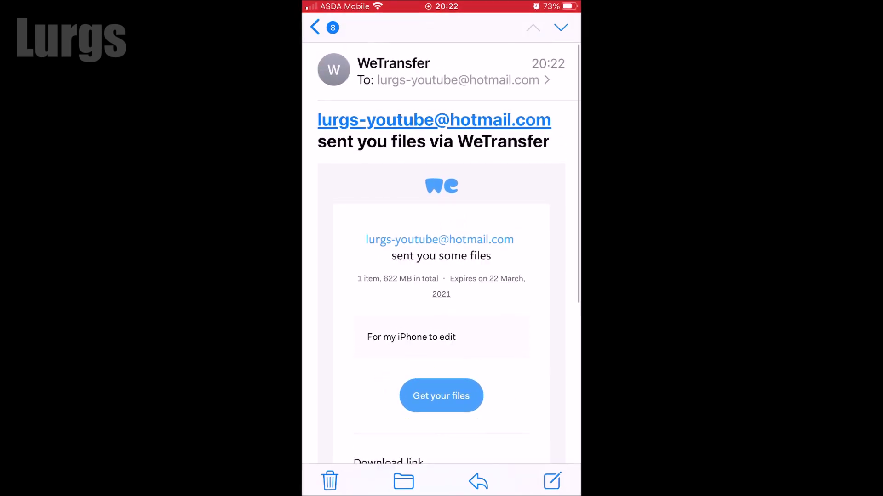
left_click(441, 396)
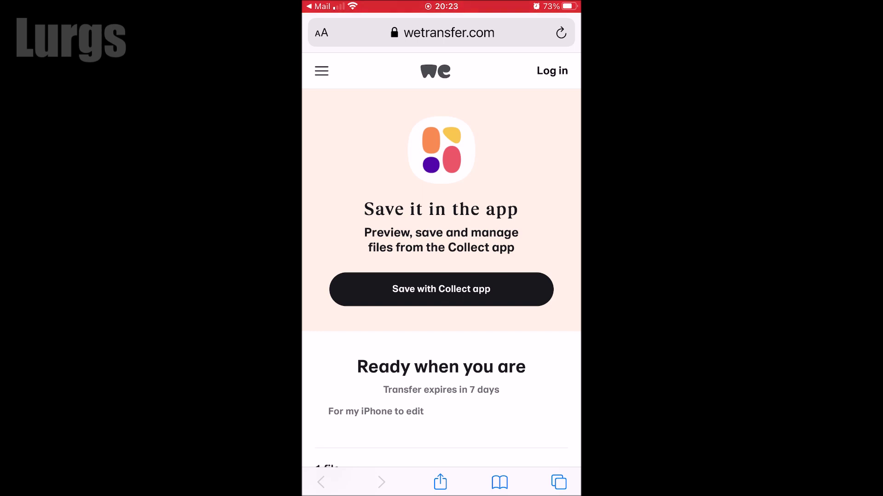
Download the 622 MB dog toilet MP4 from the WeTransfer page and confirm it.
scroll(441, 257, "down", 5)
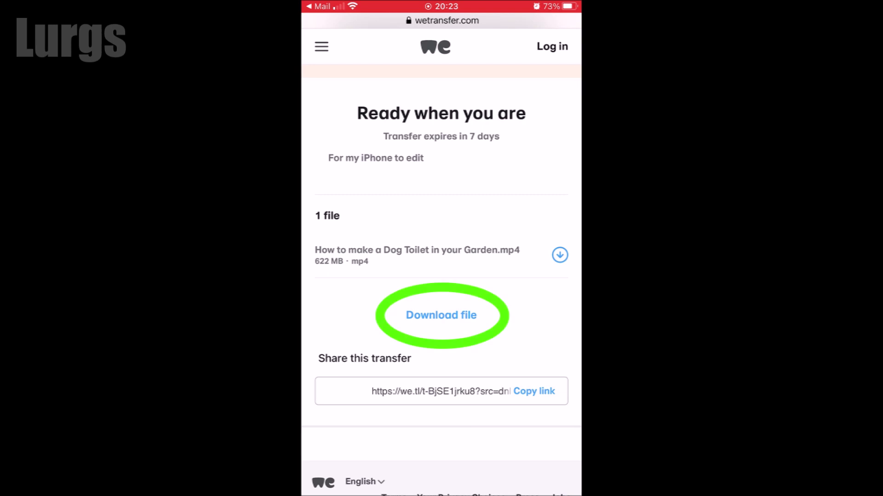
left_click(441, 315)
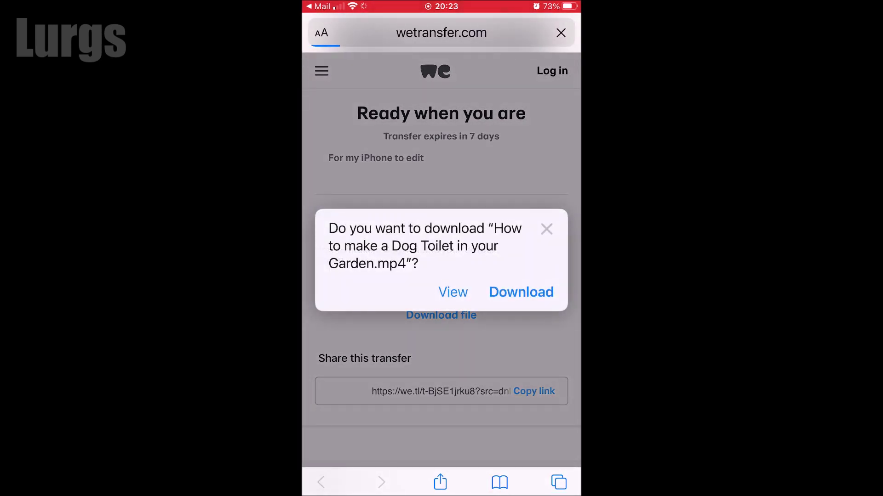
left_click(521, 292)
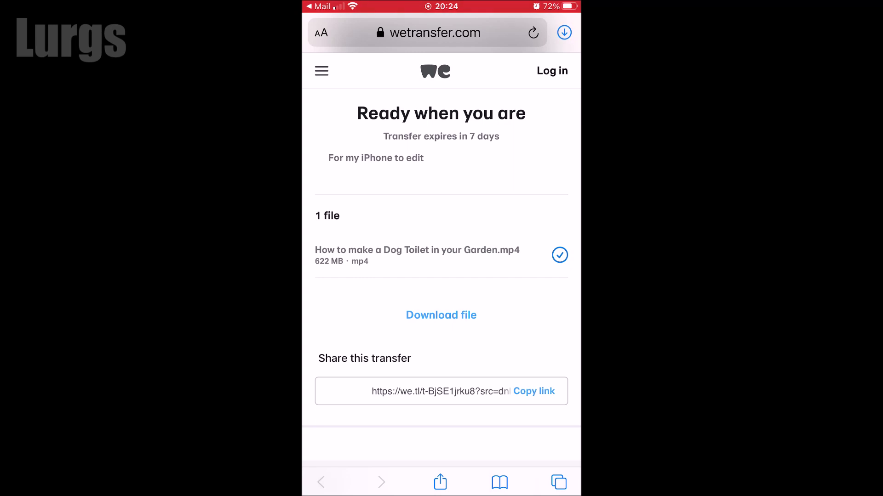
Go to the Files app and open the downloaded dog toilet video in Recents.
key("super")
scroll(441, 220, "right", 3)
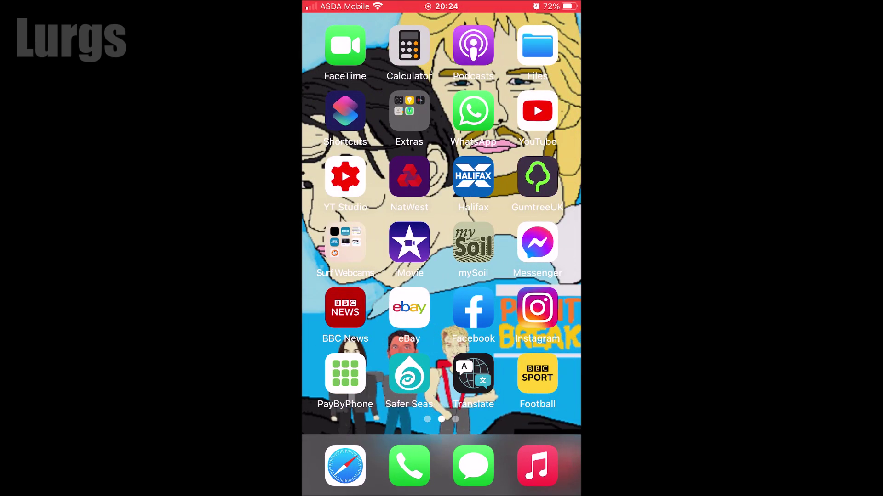
left_click(537, 45)
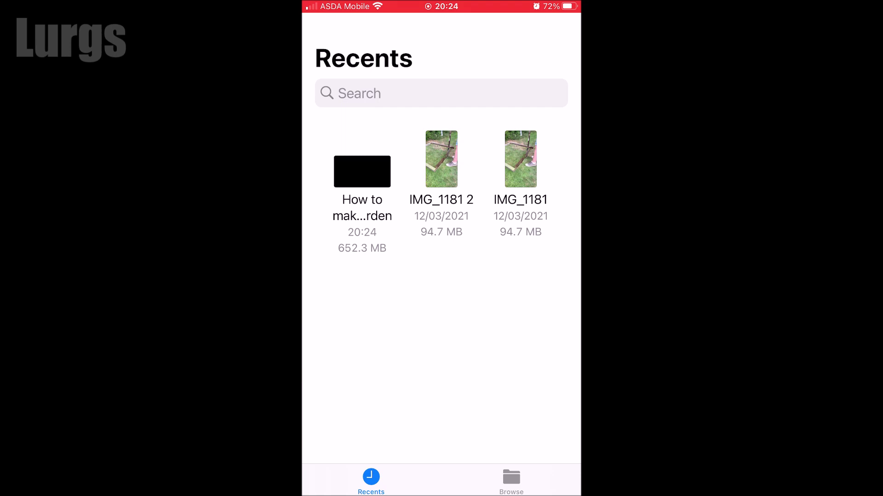
left_click(361, 171)
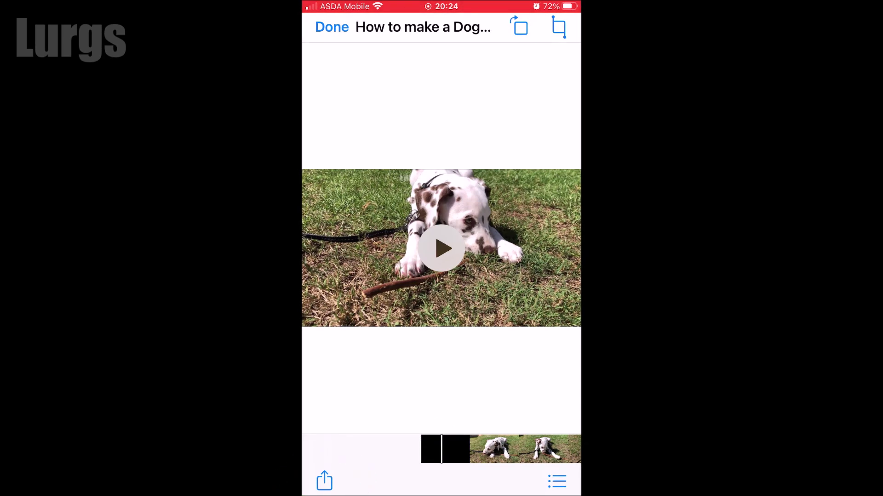
Save the video to Photos via the Share sheet and return to Recents.
left_click(325, 482)
left_click_drag(442, 414, 441, 175)
left_click(362, 324)
left_click(332, 27)
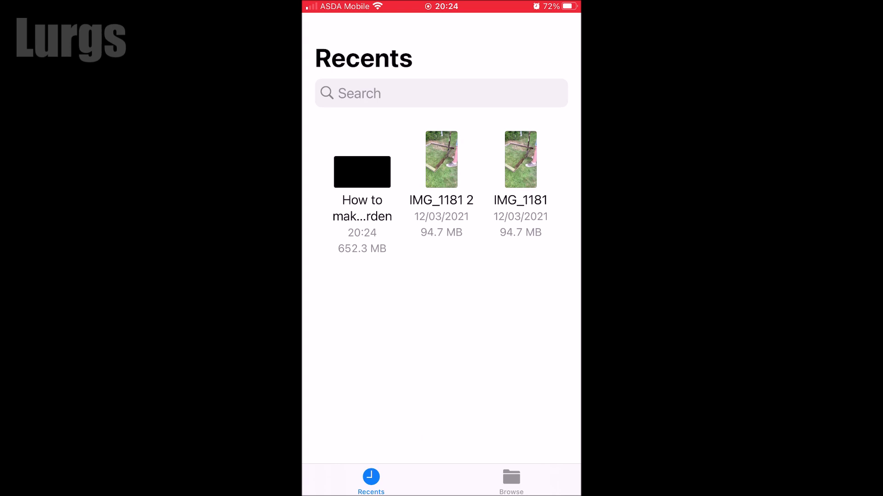
Play the 3:35 dog video from Photos Recents, pause it, then return to the second home page.
key("super")
key("super")
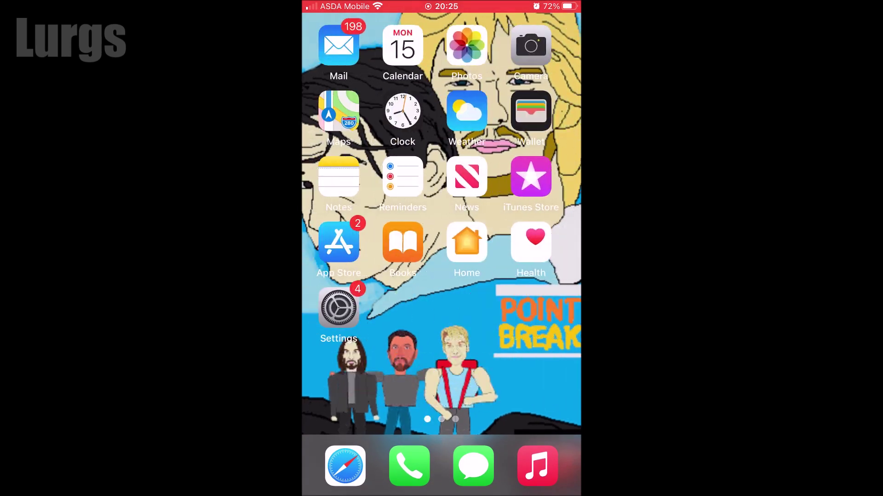
left_click(473, 46)
scroll(441, 248, "down", 10)
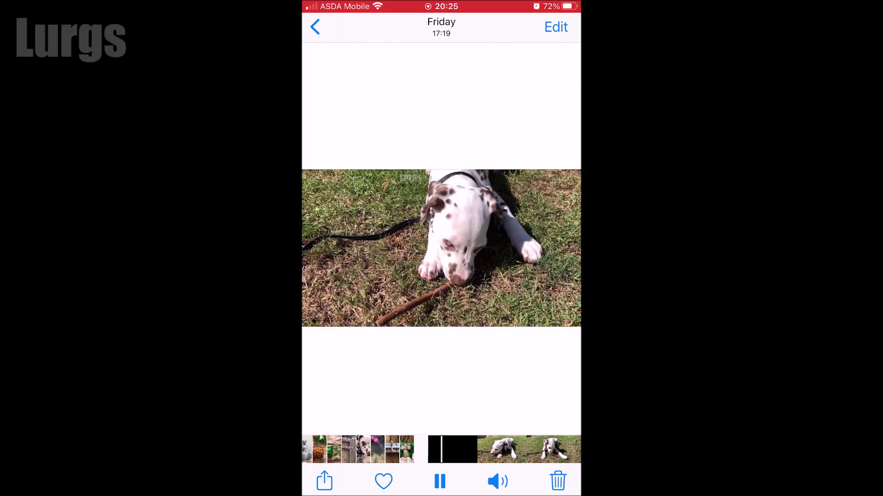
left_click(441, 248)
left_click(440, 248)
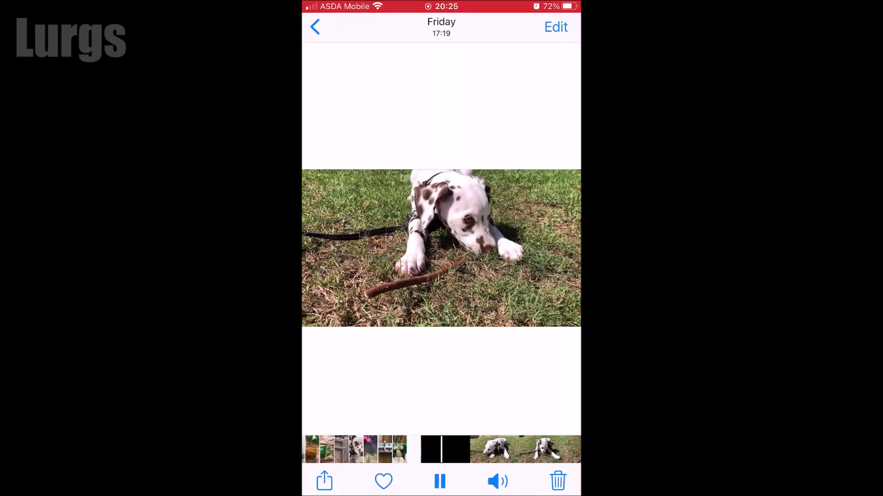
left_click(440, 481)
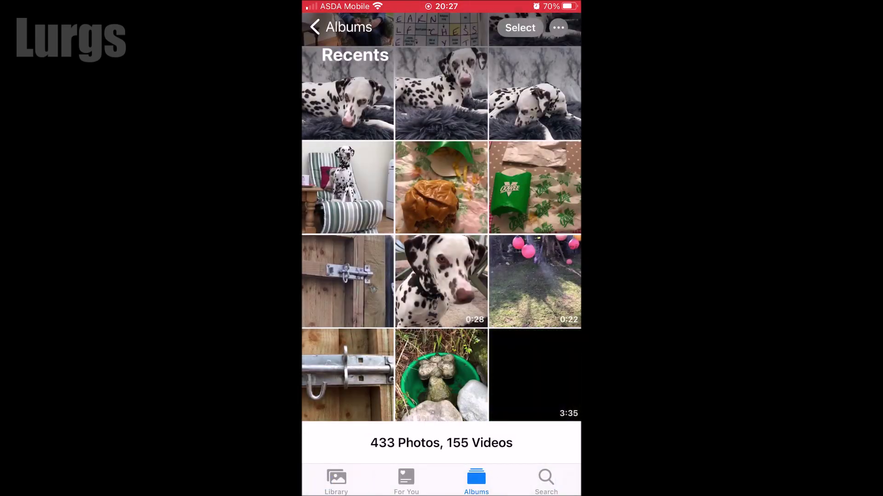
key("super")
left_click_drag(529, 249, 345, 249)
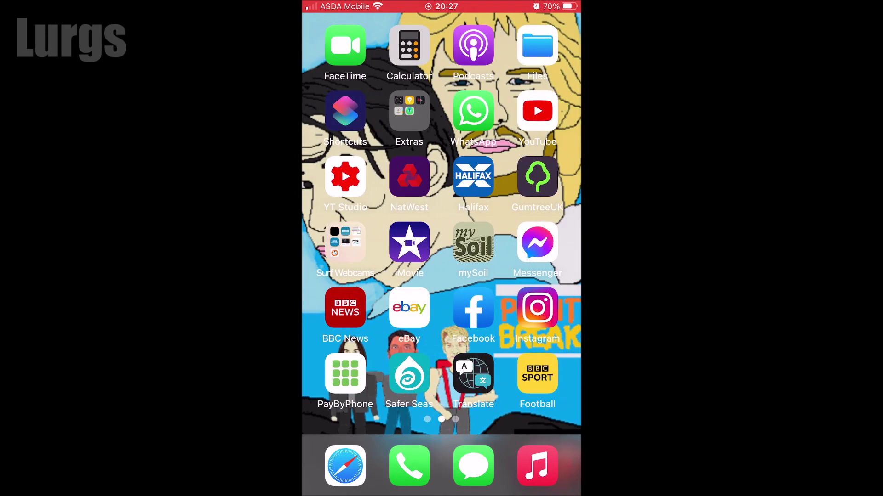
Delete the 652.3 MB dog-toilet video from Files Recents, keeping the two IMG_1181 clips.
left_click(536, 46)
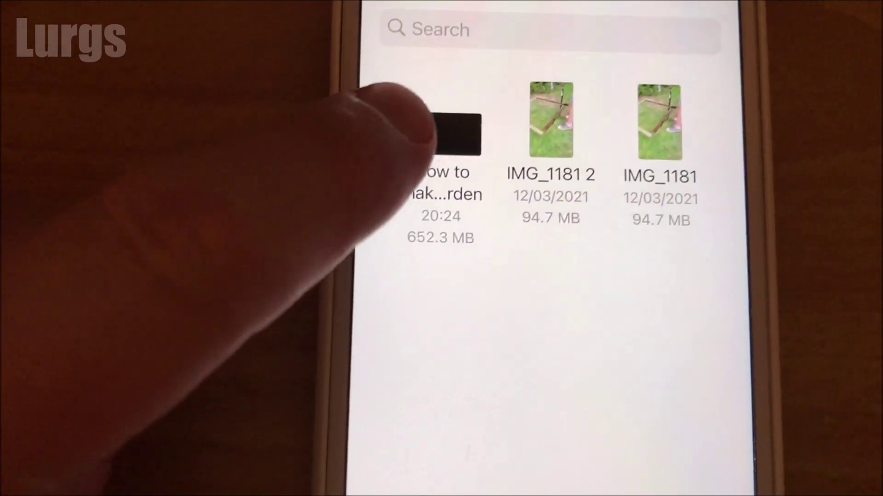
left_click(478, 124)
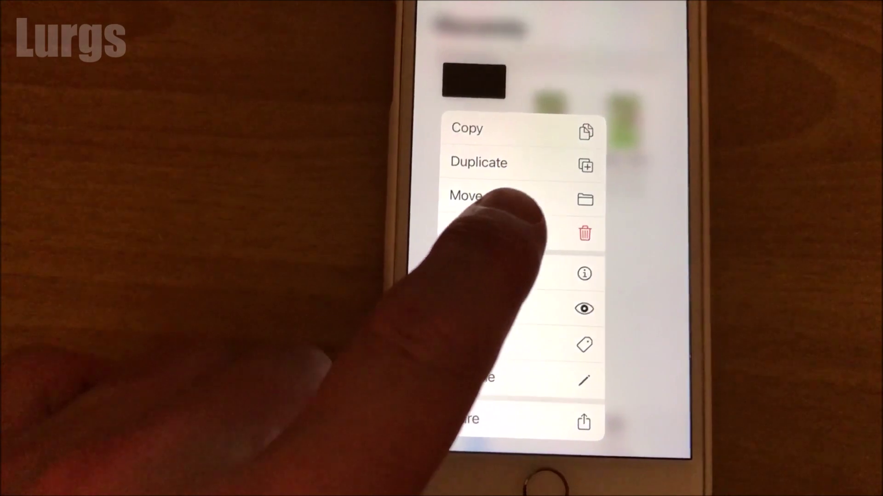
left_click(524, 223)
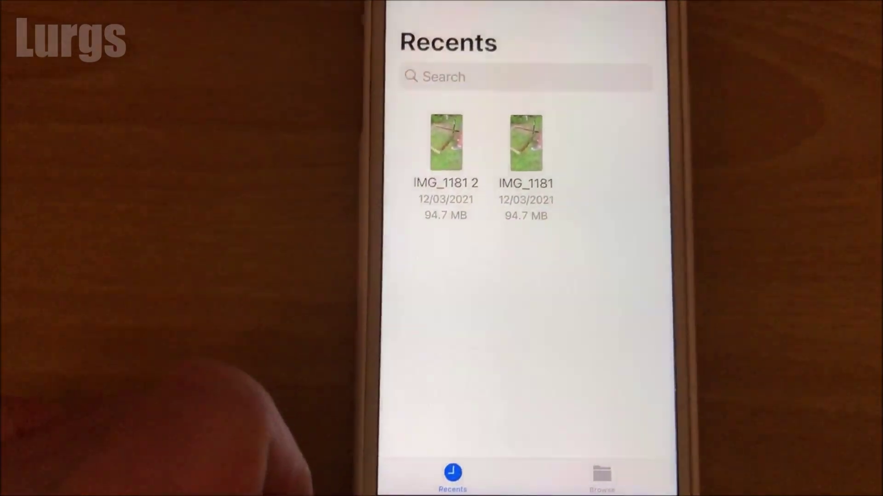